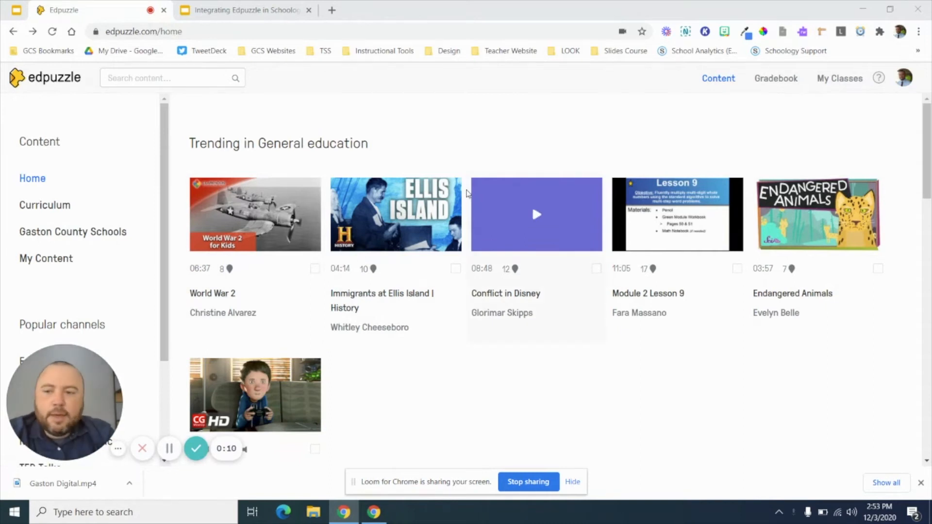
# - Search the content library for "states of matter"
pyautogui.click(138, 78)
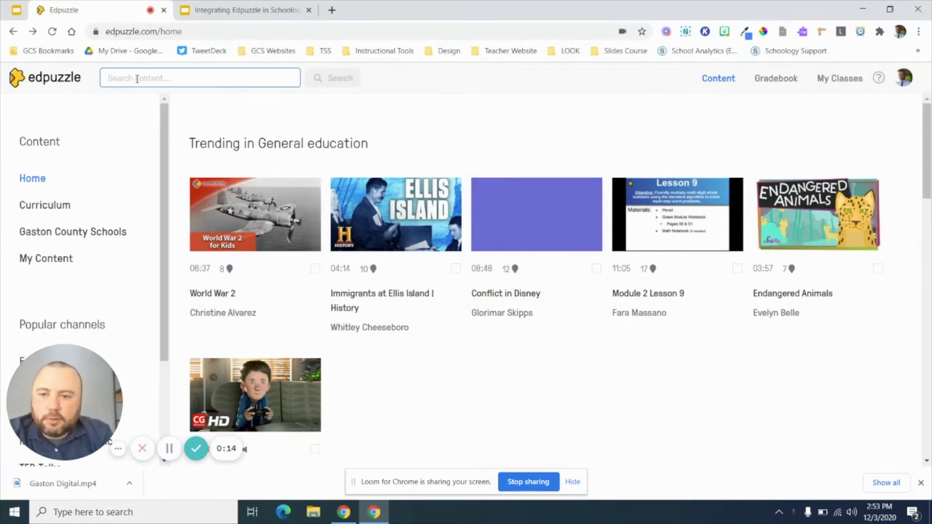
pyautogui.write('states')
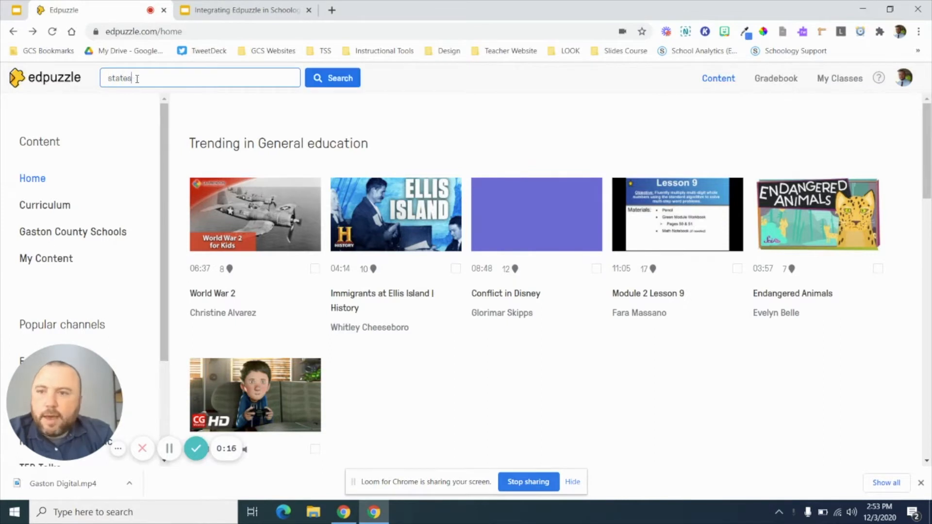
pyautogui.write(' of matter')
pyautogui.press('Return')
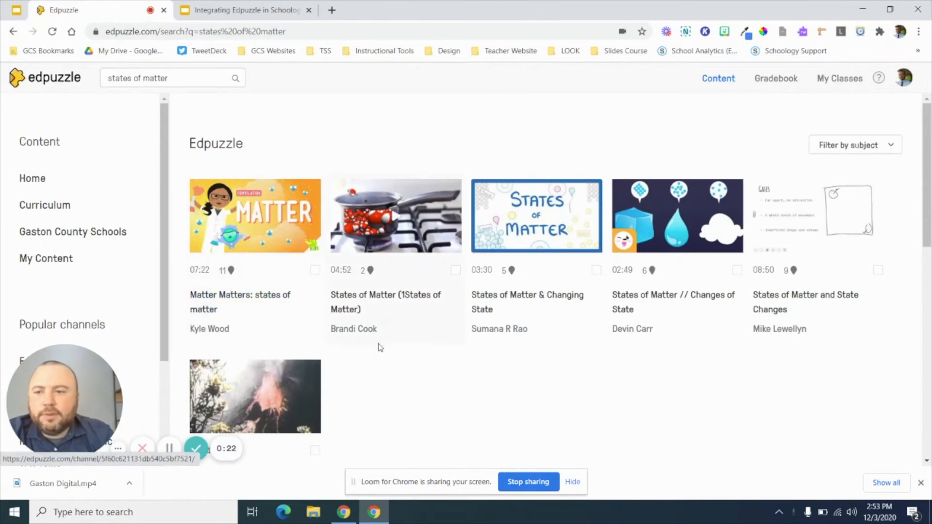
# - Look through the Edpuzzle and YouTube results and open the Edpuzzle video "Matter Matters: states of matter"
pyautogui.scroll(-6, 422, 345)
pyautogui.scroll(-2, 422, 345)
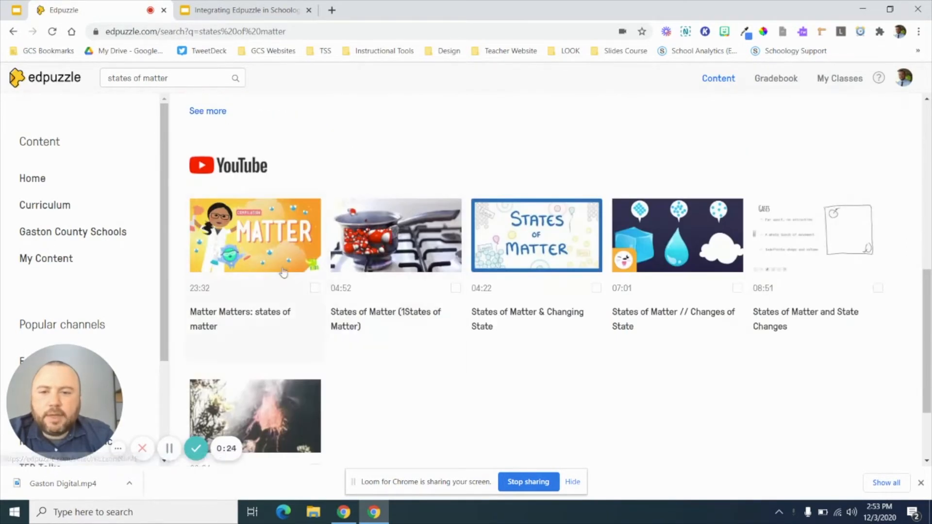
pyautogui.scroll(6, 448, 333)
pyautogui.scroll(3, 451, 333)
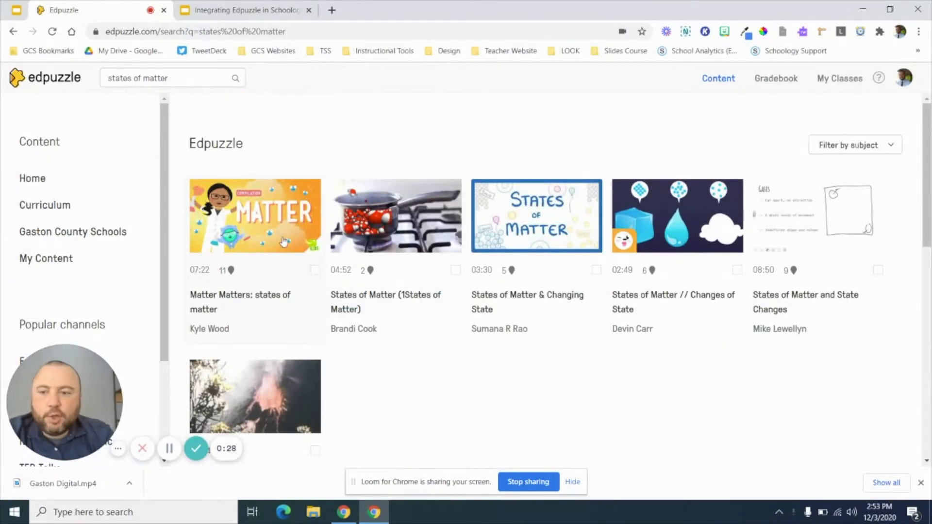
pyautogui.click(276, 210)
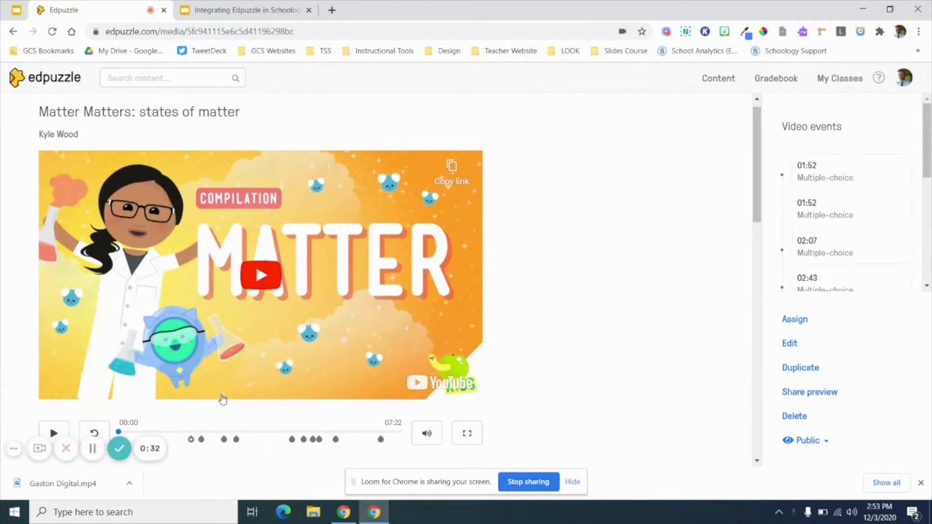
# - Open the video for editing, view its Voiceover options, and go to its Questions editor
pyautogui.scroll(-1, 649, 334)
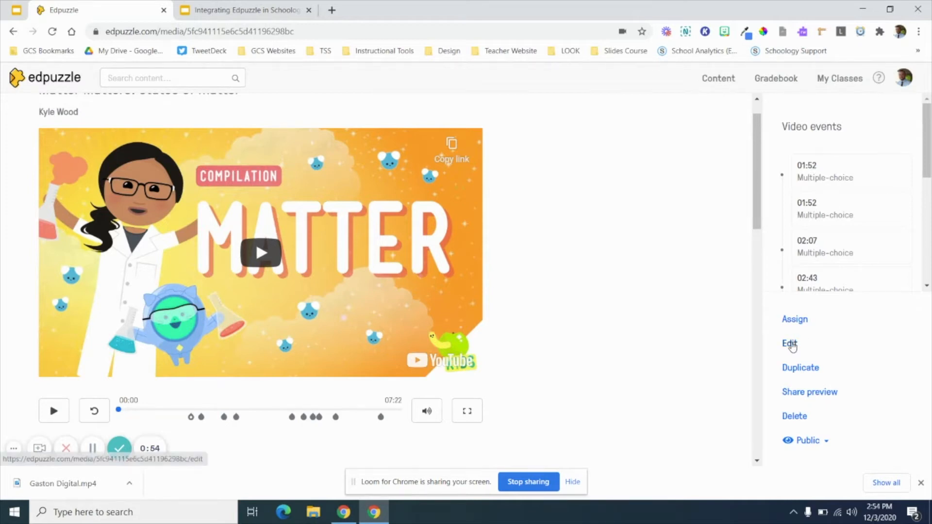
pyautogui.click(790, 344)
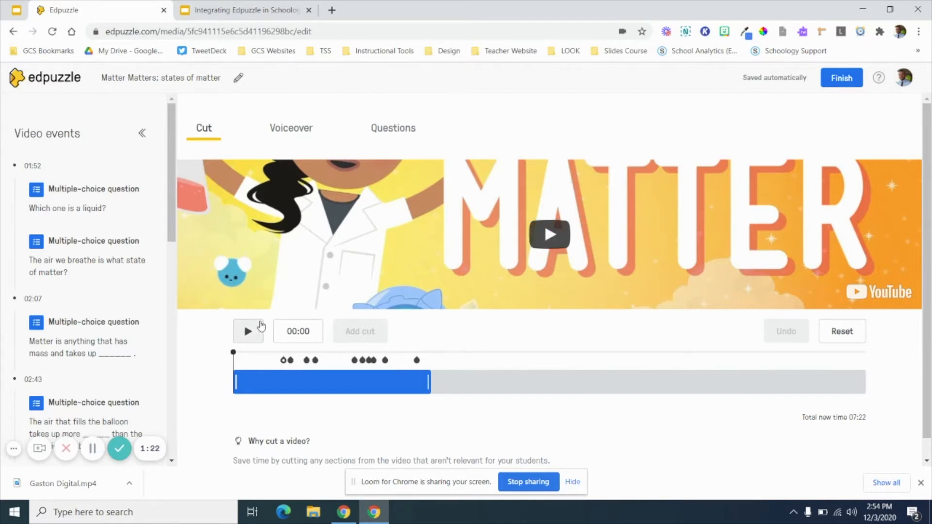
pyautogui.click(291, 132)
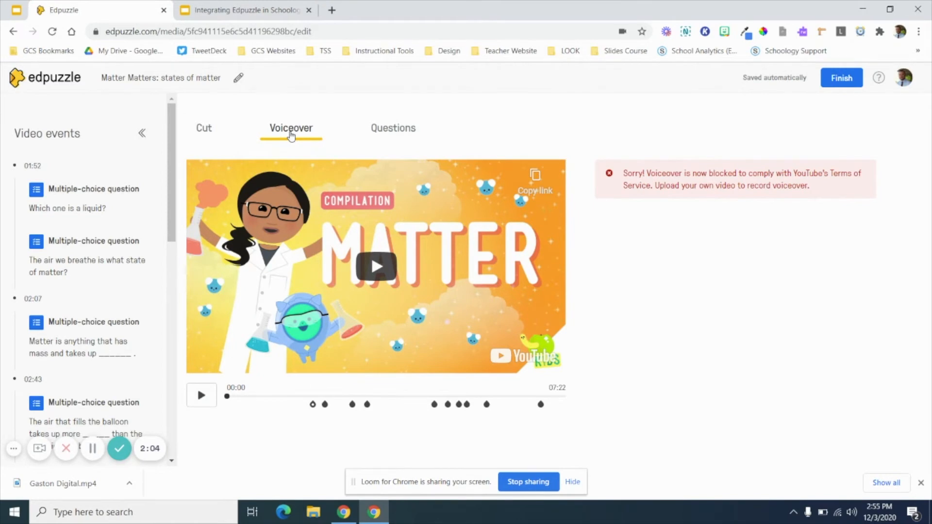
pyautogui.click(405, 130)
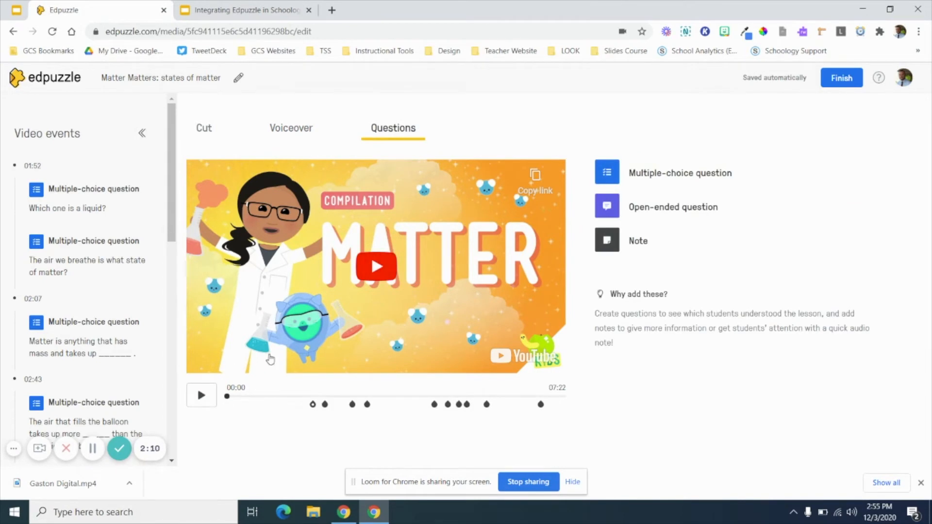
# - Play the video in the Questions editor and lower the system volume
pyautogui.click(383, 268)
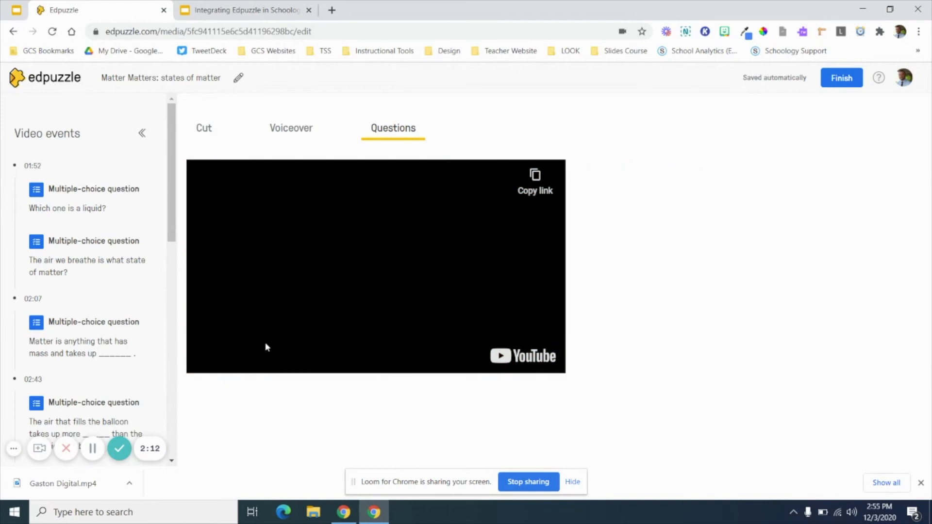
pyautogui.press('XF86AudioLowerVolume')
pyautogui.press('XF86AudioLowerVolume')
pyautogui.press('XF86AudioLowerVolume')
pyautogui.press('XF86AudioLowerVolume')
pyautogui.press('XF86AudioLowerVolume')
pyautogui.press('XF86AudioLowerVolume')
pyautogui.press('XF86AudioLowerVolume')
pyautogui.press('XF86AudioLowerVolume')
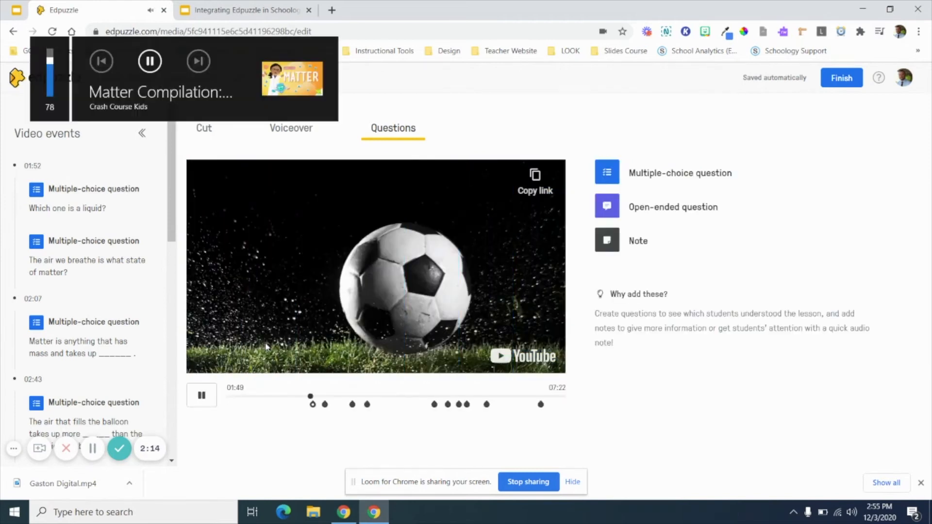
pyautogui.press('XF86AudioLowerVolume')
pyautogui.press('XF86AudioLowerVolume')
pyautogui.press('XF86AudioLowerVolume')
pyautogui.press('XF86AudioLowerVolume')
pyautogui.press('XF86AudioLowerVolume')
pyautogui.press('XF86AudioLowerVolume')
pyautogui.press('XF86AudioLowerVolume')
pyautogui.press('XF86AudioLowerVolume')
pyautogui.press('XF86AudioLowerVolume')
pyautogui.press('XF86AudioLowerVolume')
pyautogui.press('XF86AudioLowerVolume')
pyautogui.press('XF86AudioLowerVolume')
pyautogui.press('XF86AudioLowerVolume')
pyautogui.press('XF86AudioLowerVolume')
pyautogui.press('XF86AudioLowerVolume')
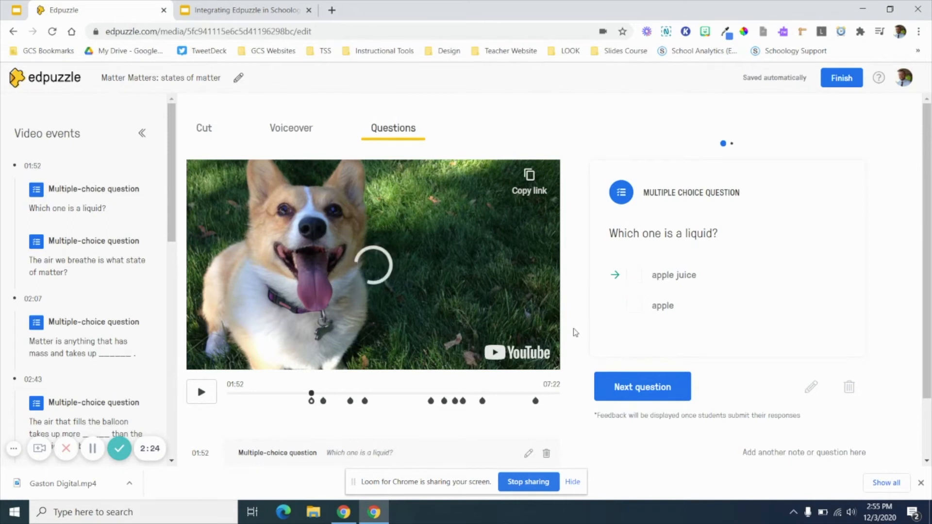
pyautogui.click(291, 394)
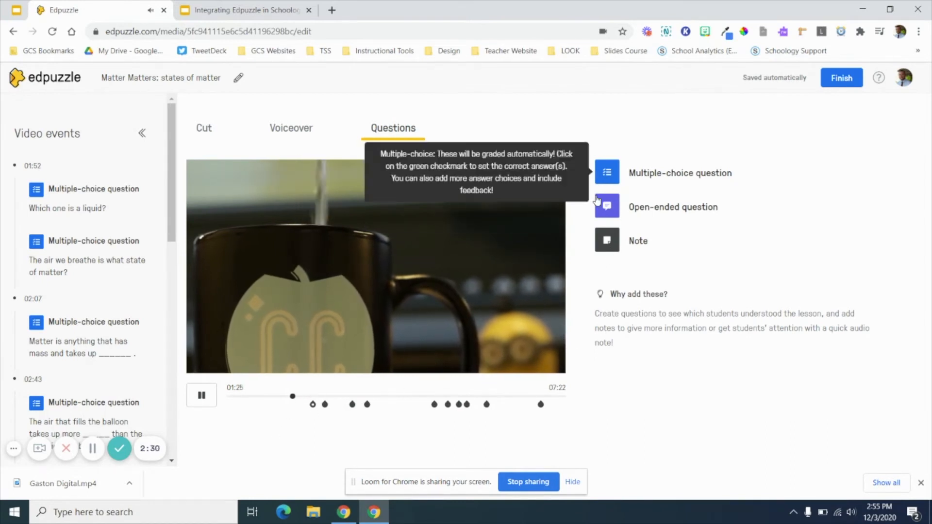
pyautogui.click(642, 179)
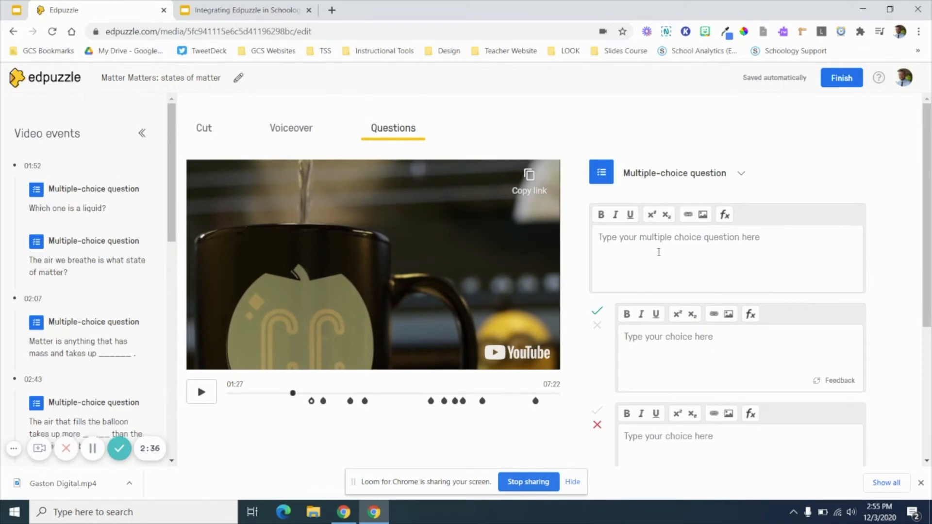
pyautogui.scroll(-1, 739, 248)
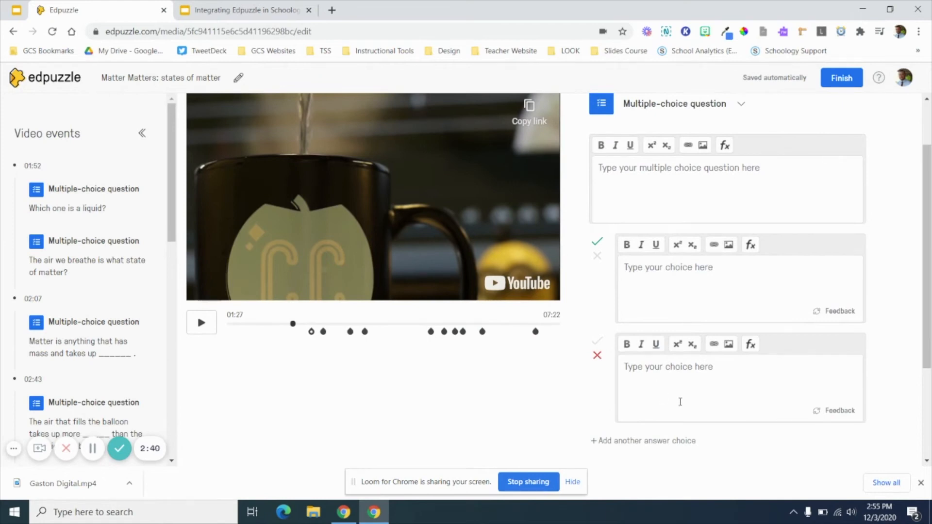
pyautogui.scroll(-1, 678, 400)
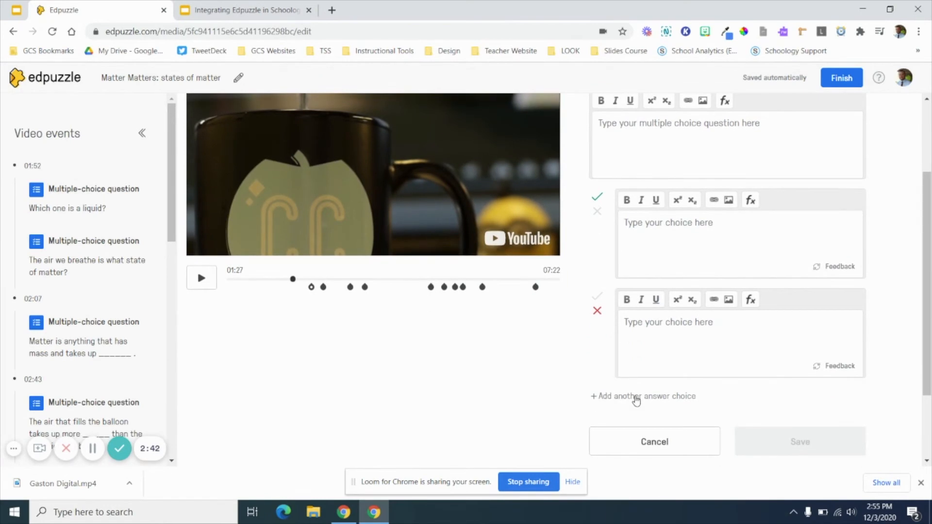
pyautogui.scroll(1, 559, 386)
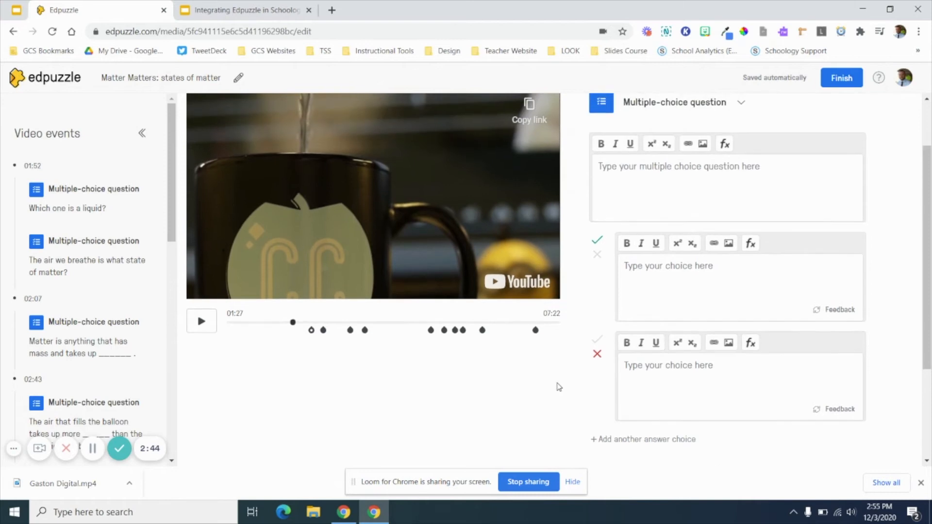
pyautogui.click(597, 241)
pyautogui.scroll(-3, 589, 406)
pyautogui.click(639, 356)
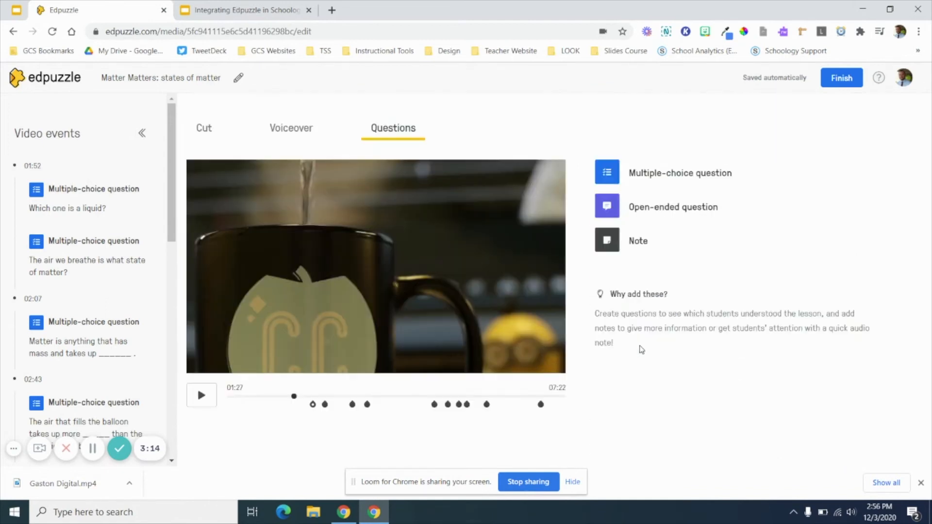
# - Bring up the "Which one is a liquid?" question at 01:52, review its editable answer choices, and leave without changes
pyautogui.click(307, 397)
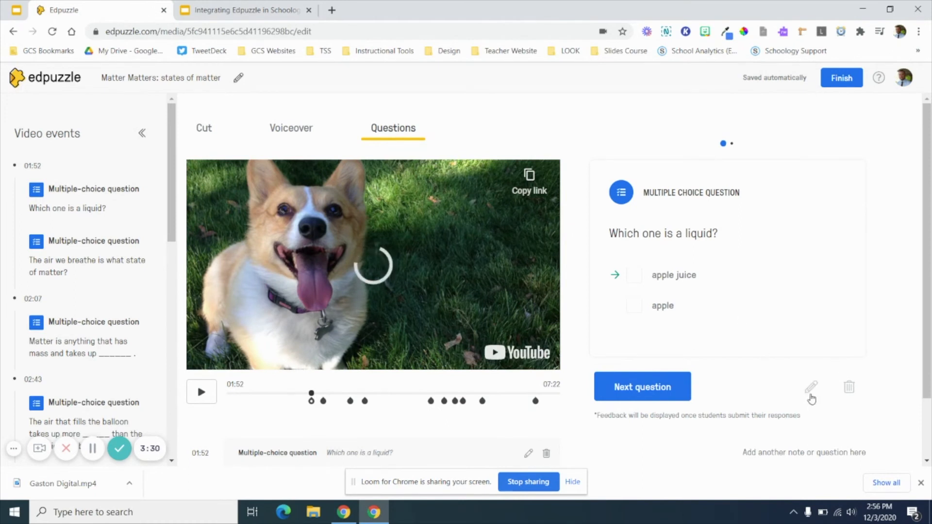
pyautogui.click(813, 389)
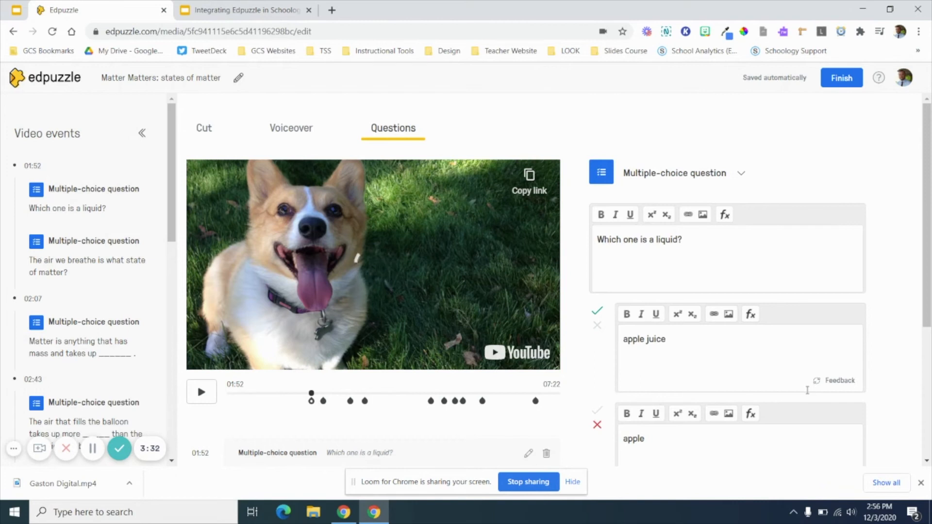
pyautogui.scroll(-2, 894, 342)
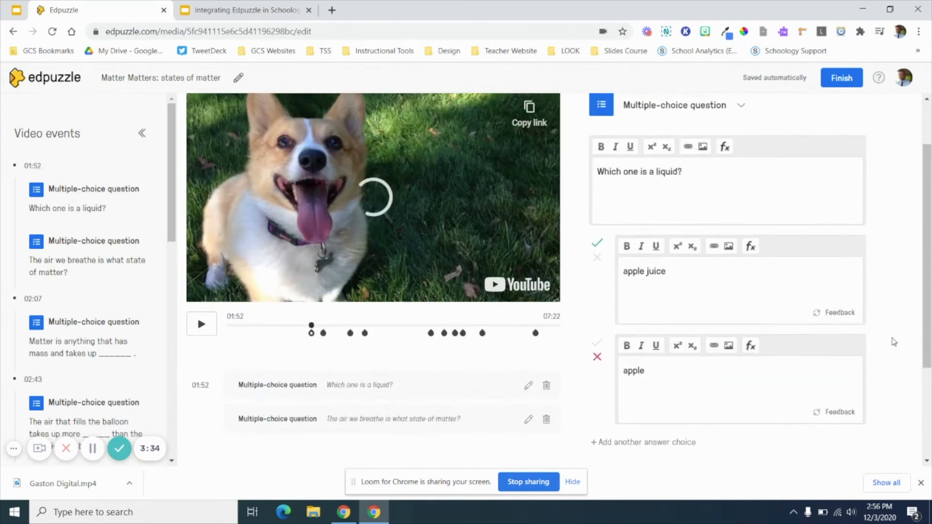
pyautogui.scroll(-2, 777, 388)
pyautogui.click(623, 422)
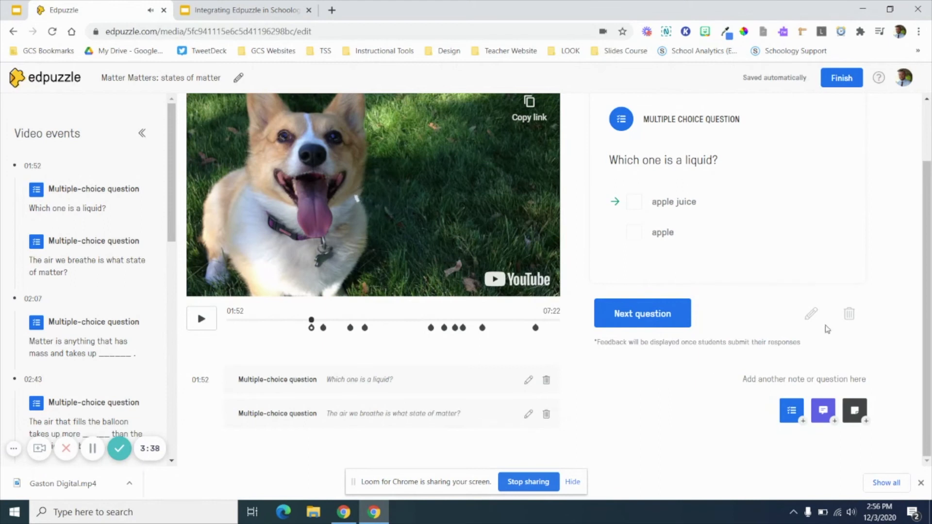
# - Delete the "Which one is a liquid?" multiple-choice question at 01:52 and dismiss the deletion notice
pyautogui.click(851, 318)
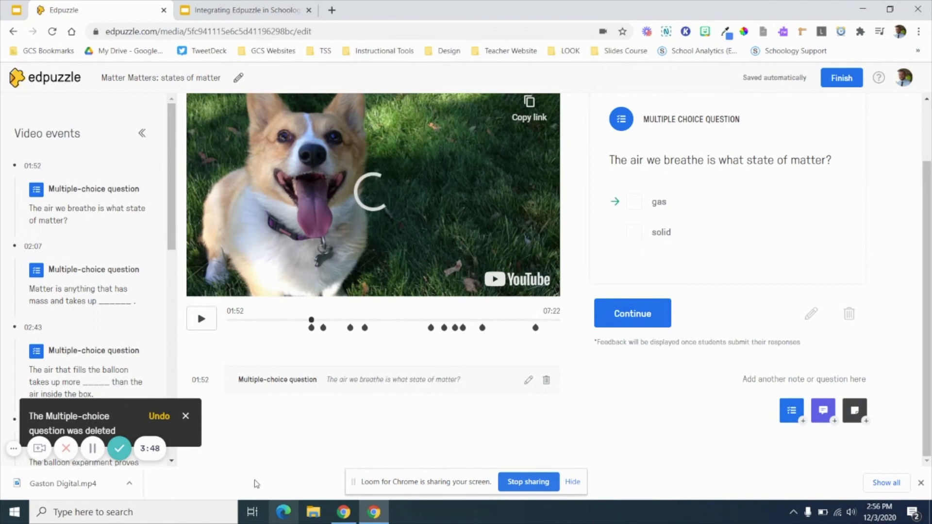
pyautogui.click(186, 416)
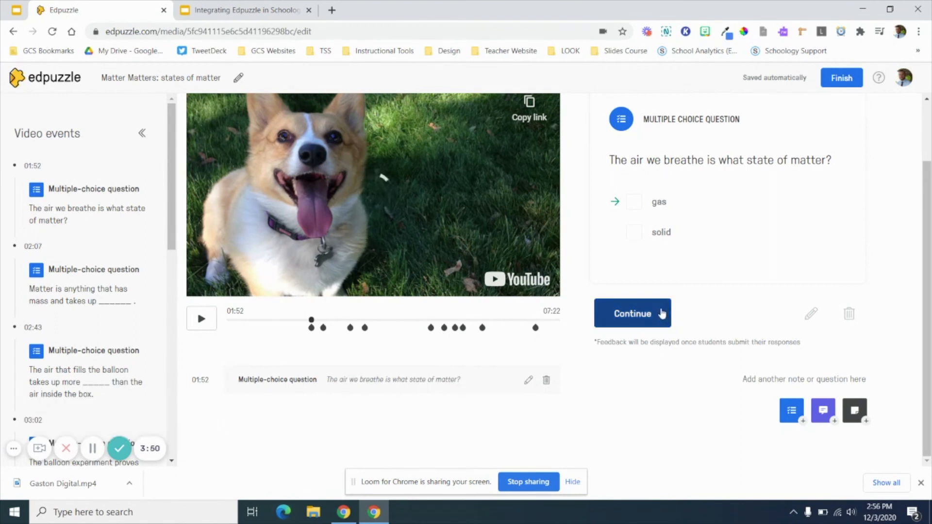
pyautogui.click(633, 314)
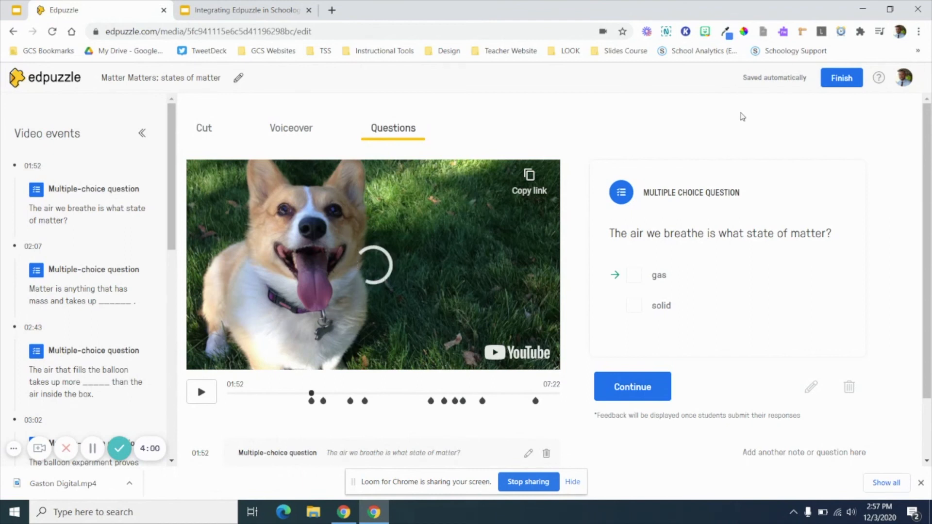
# - Finish editing the video and open the My Content library
pyautogui.click(842, 78)
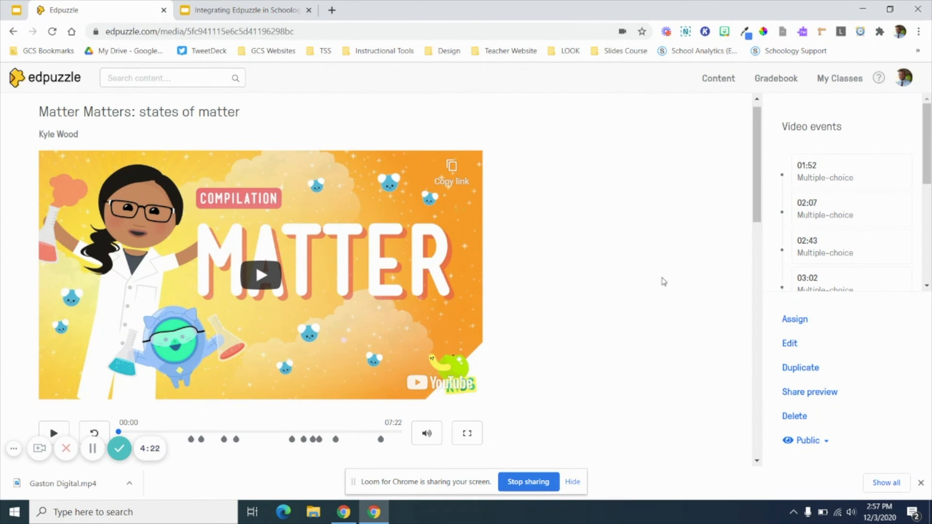
pyautogui.click(710, 86)
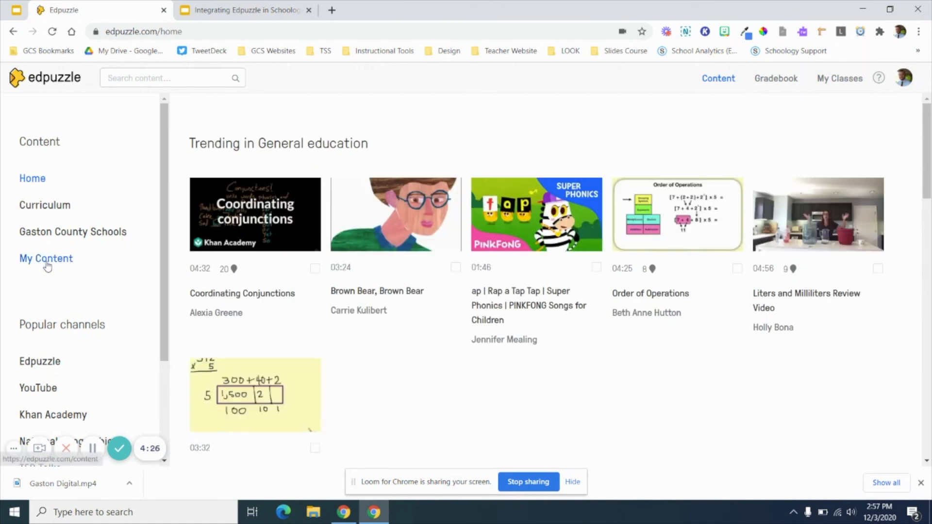
pyautogui.click(46, 265)
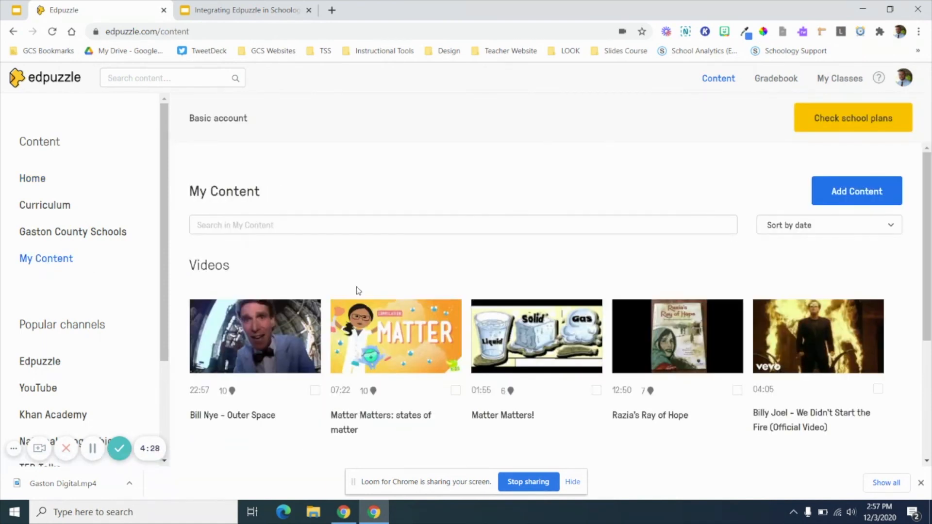